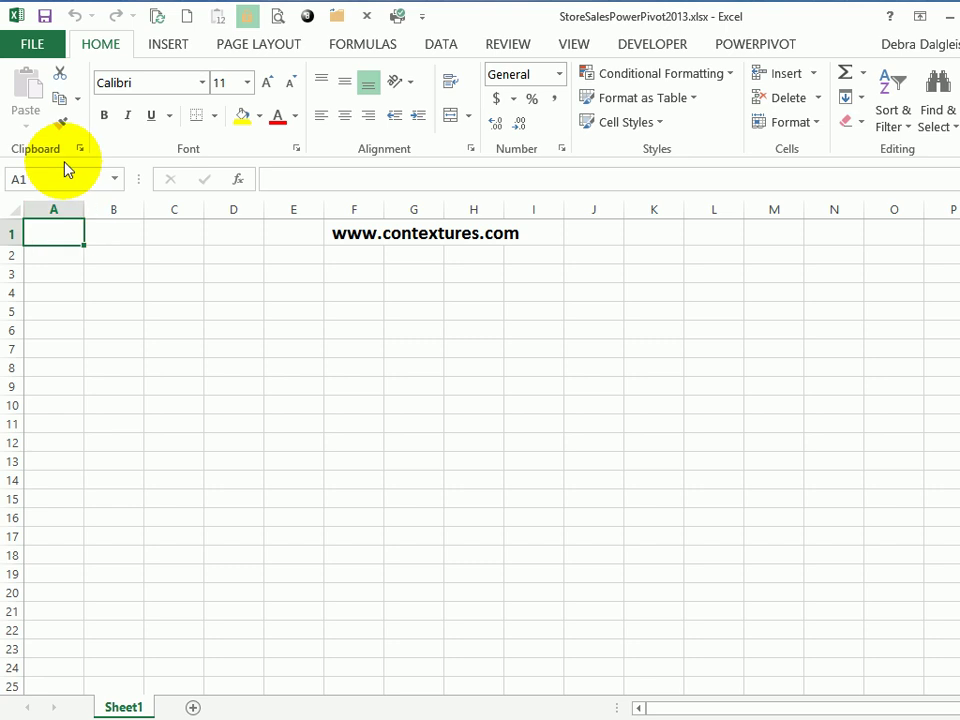
- Open the PowerPivot Manage window for StoreSalesPowerPivot2013.xlsx
left_click(751, 49)
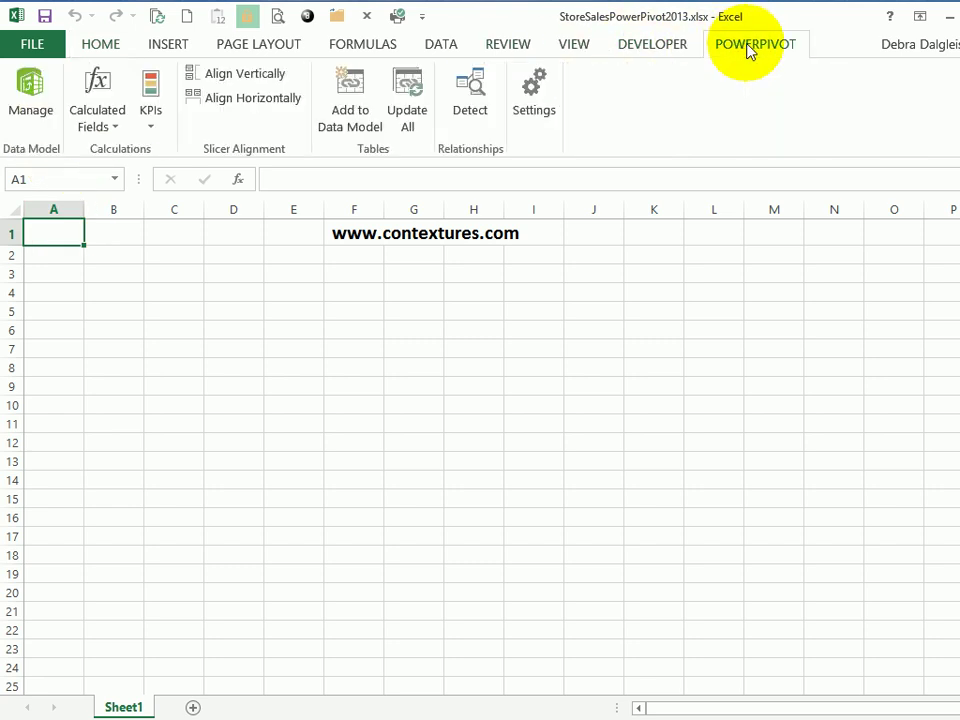
left_click(36, 93)
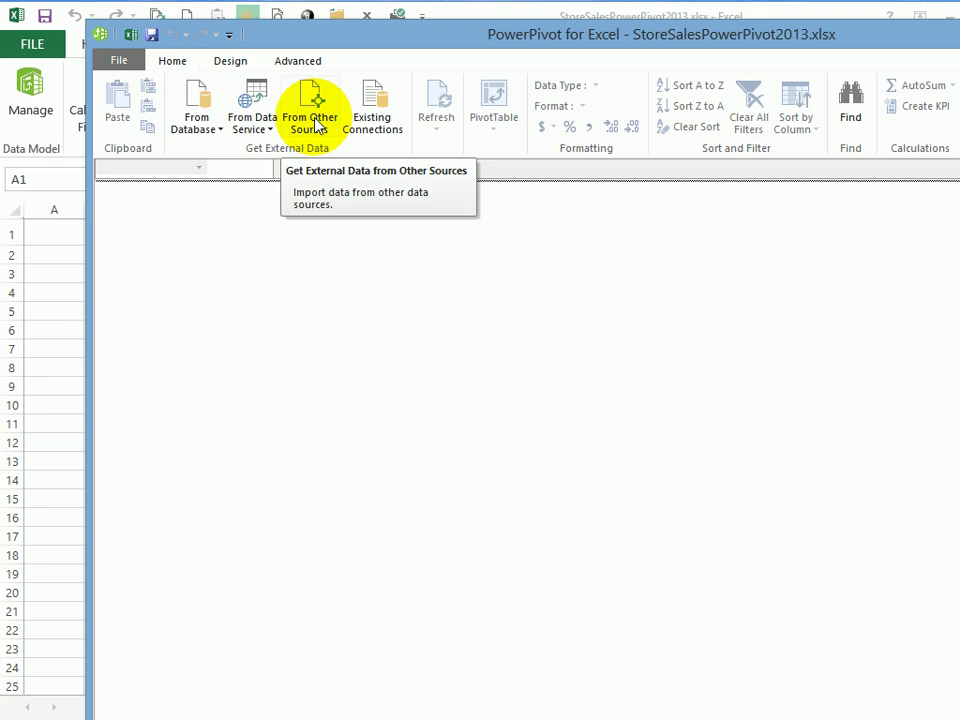
- Start importing from other sources and pick Excel File as the data source
left_click(316, 125)
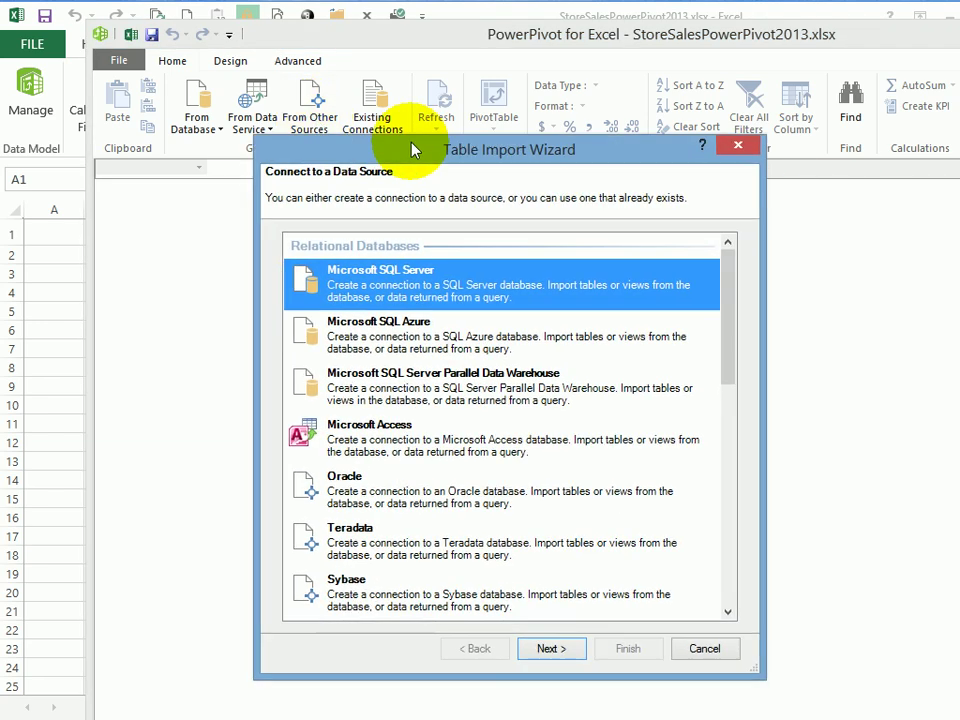
left_click_drag(415, 150, 348, 117)
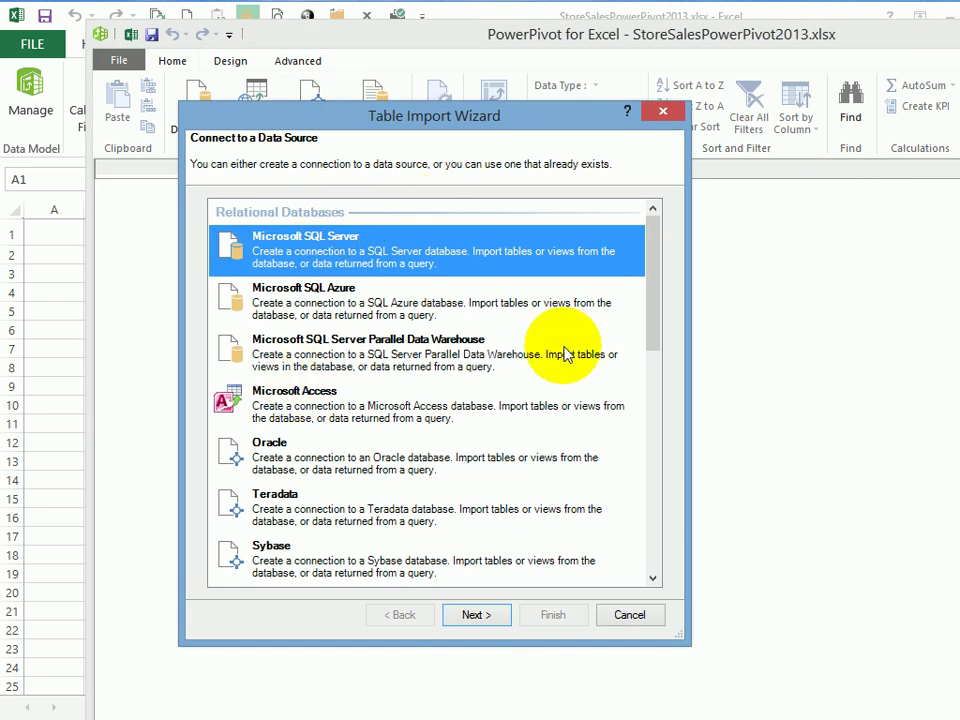
left_click_drag(656, 264, 671, 489)
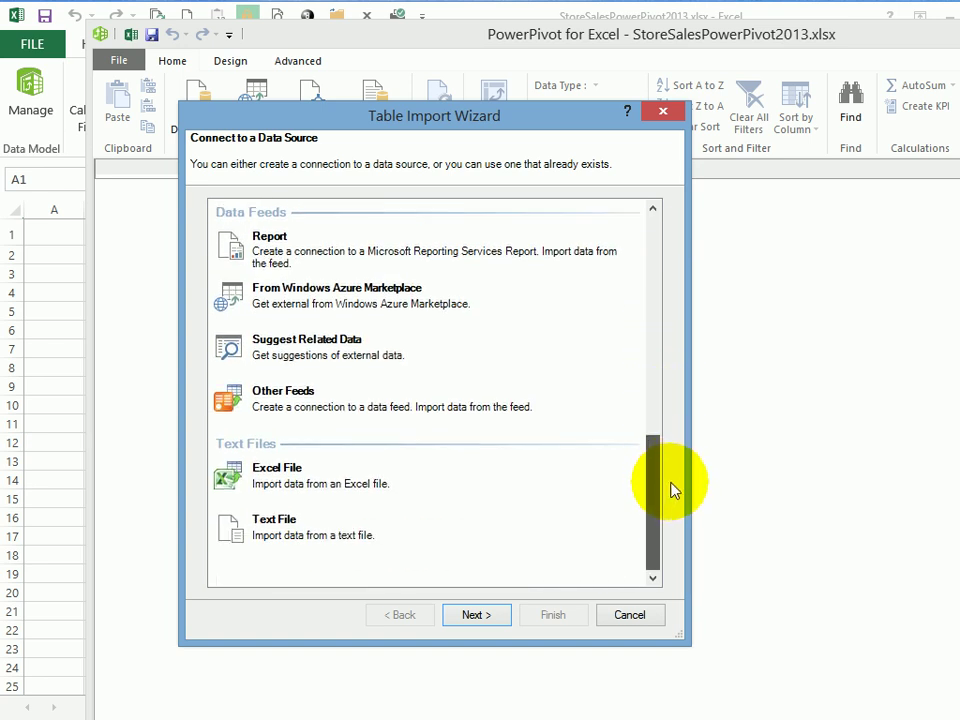
left_click(274, 485)
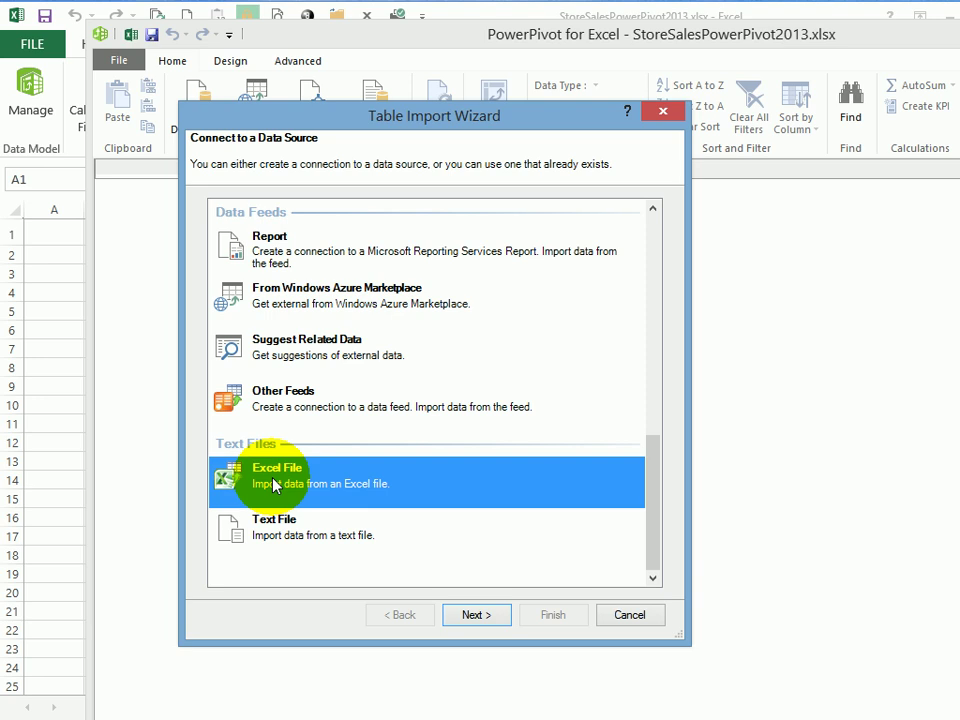
left_click(476, 615)
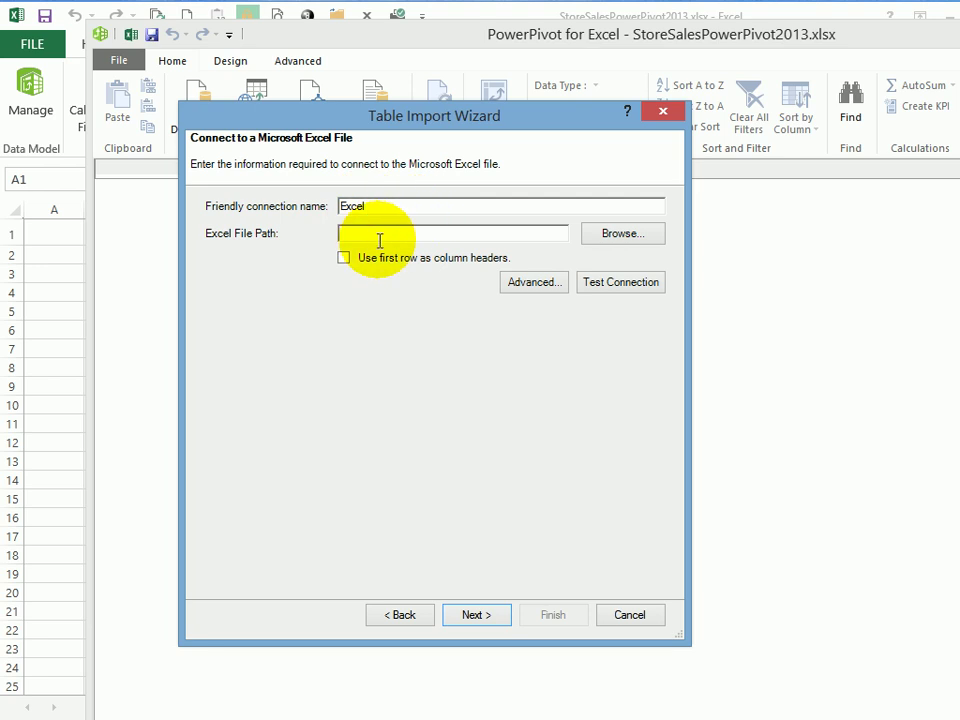
- Browse to StoreSales2012_2013.xlsx as the source workbook for the connection
left_click(384, 233)
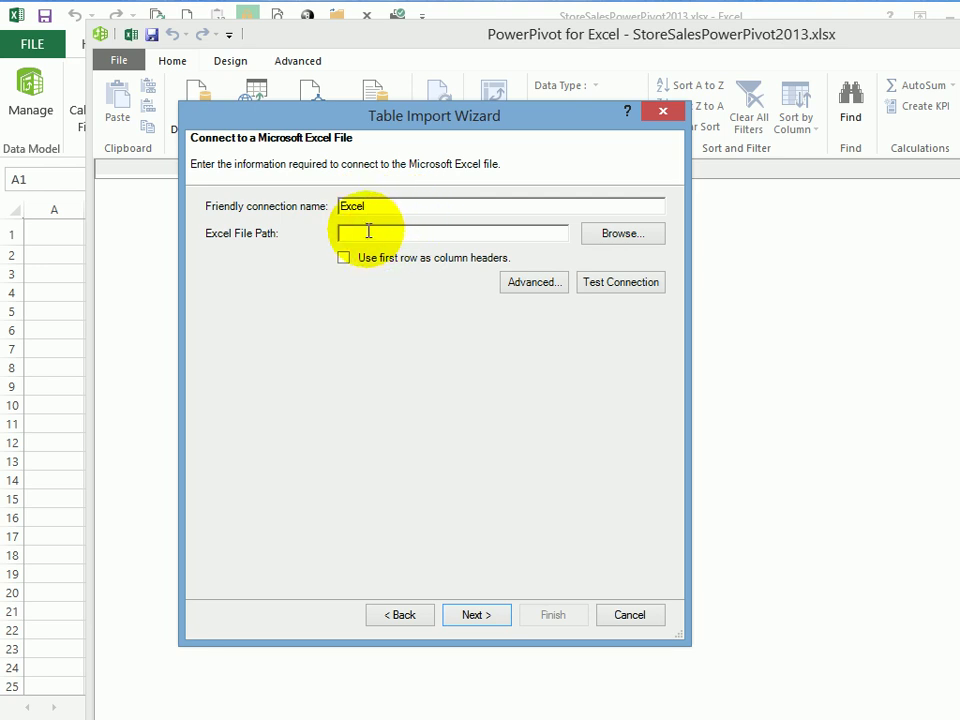
left_click(589, 233)
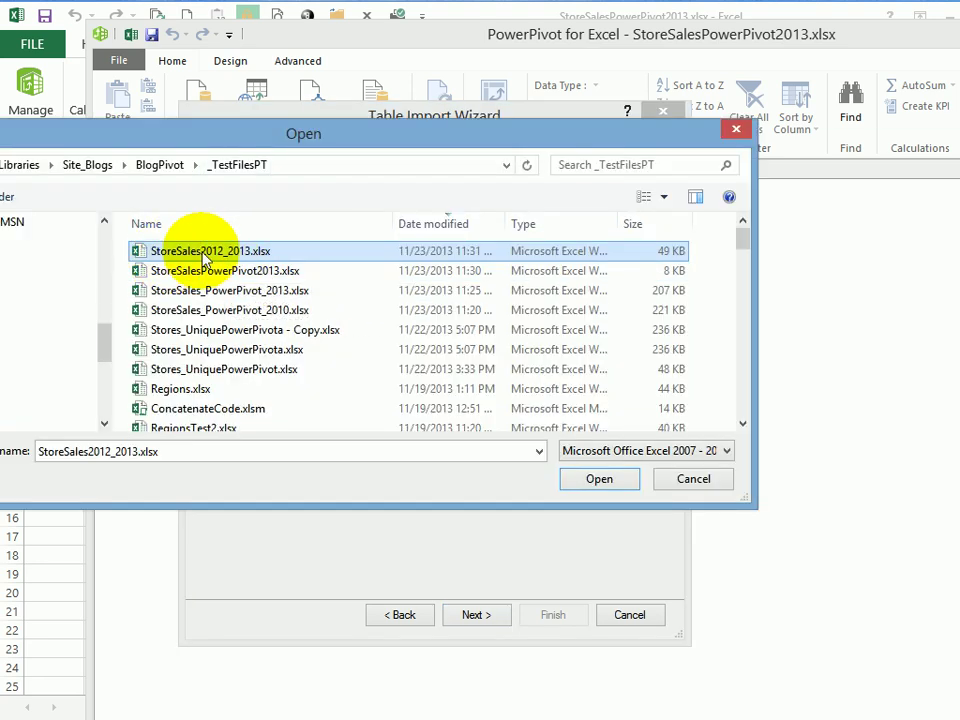
left_click(598, 482)
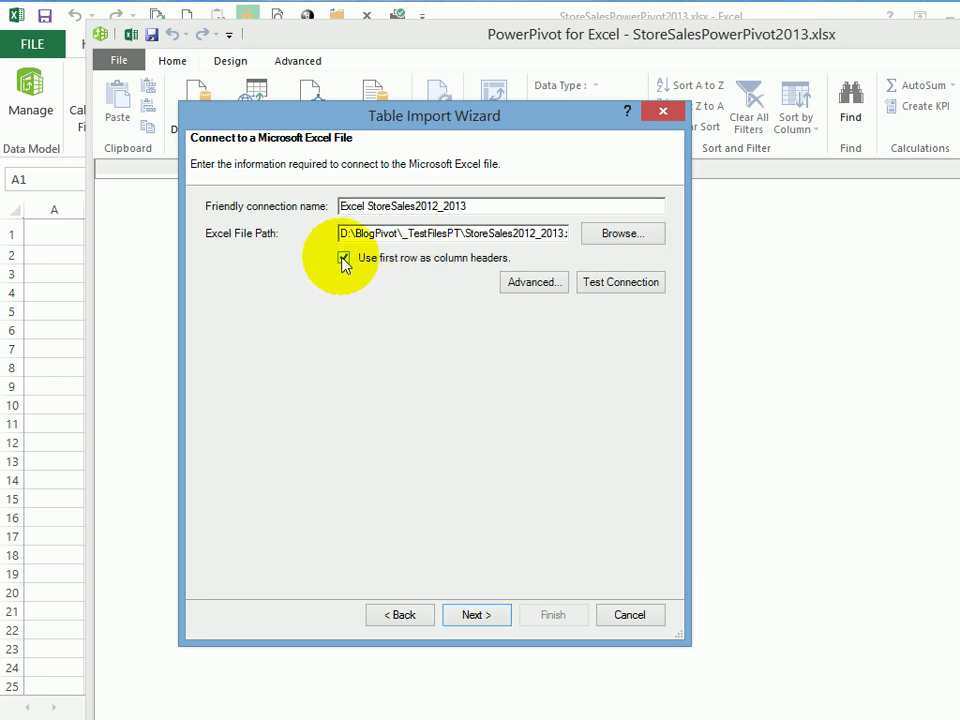
- Import the Sheet1 table (825 rows) and close the wizard once it reports Success
left_click(509, 622)
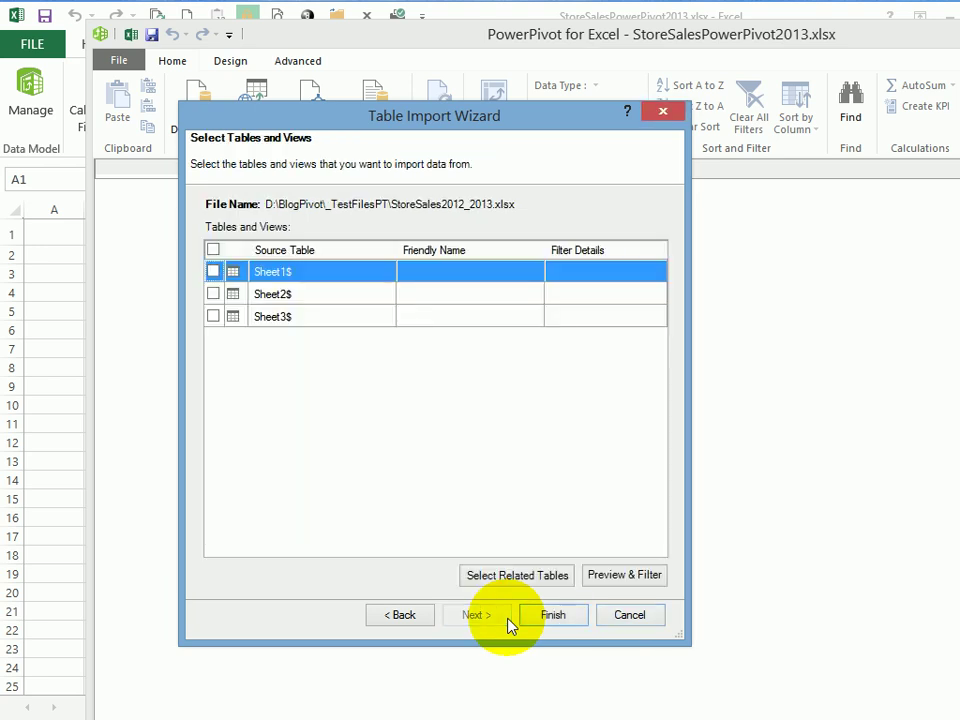
left_click(213, 272)
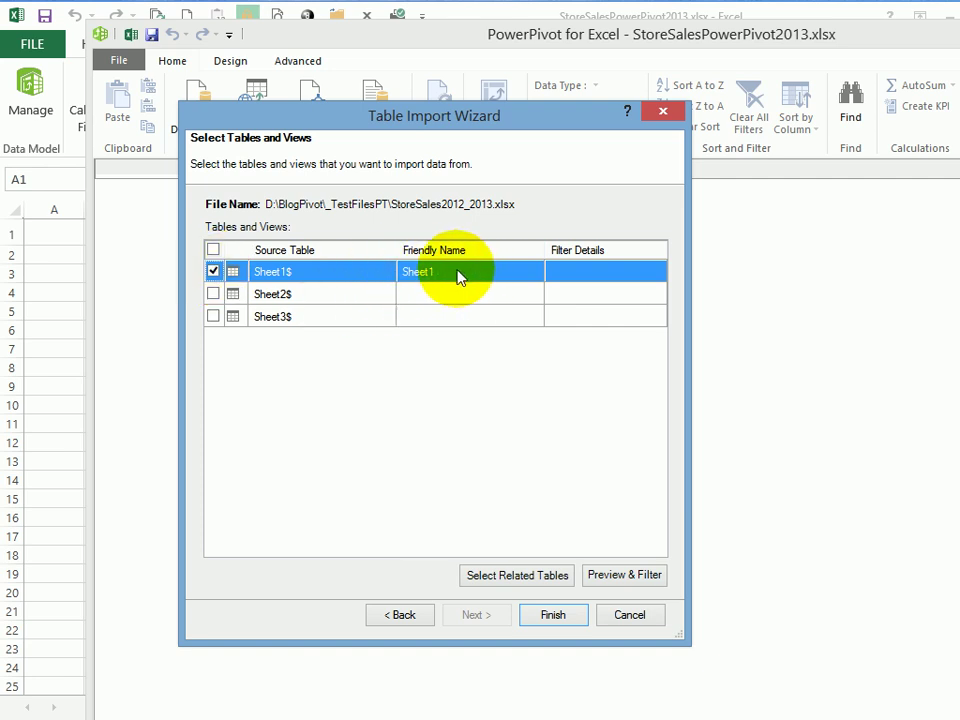
left_click(448, 274)
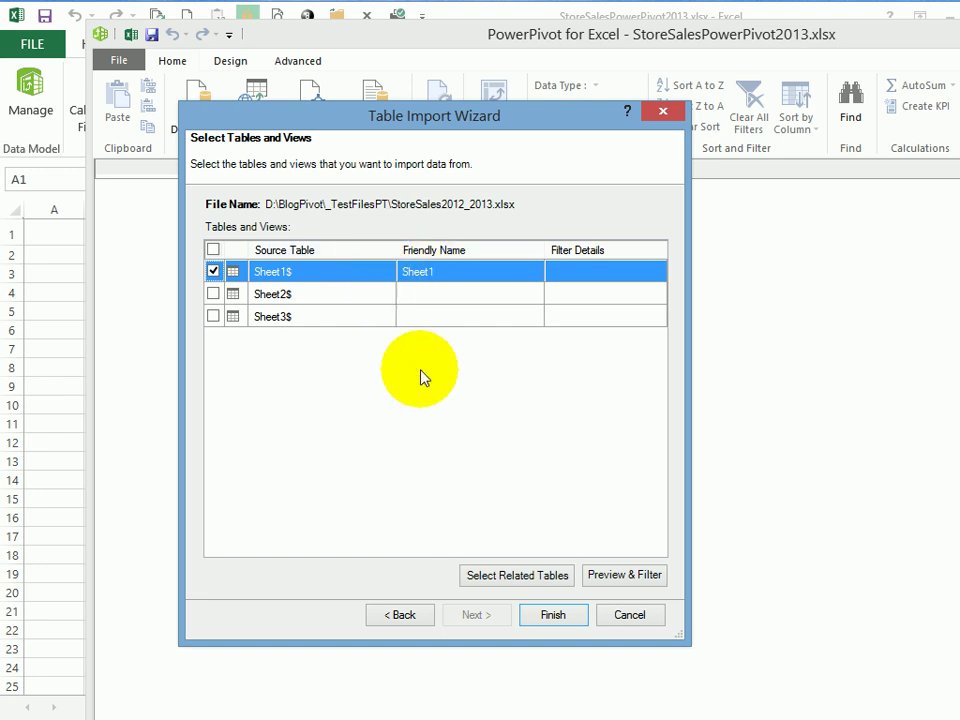
left_click(563, 618)
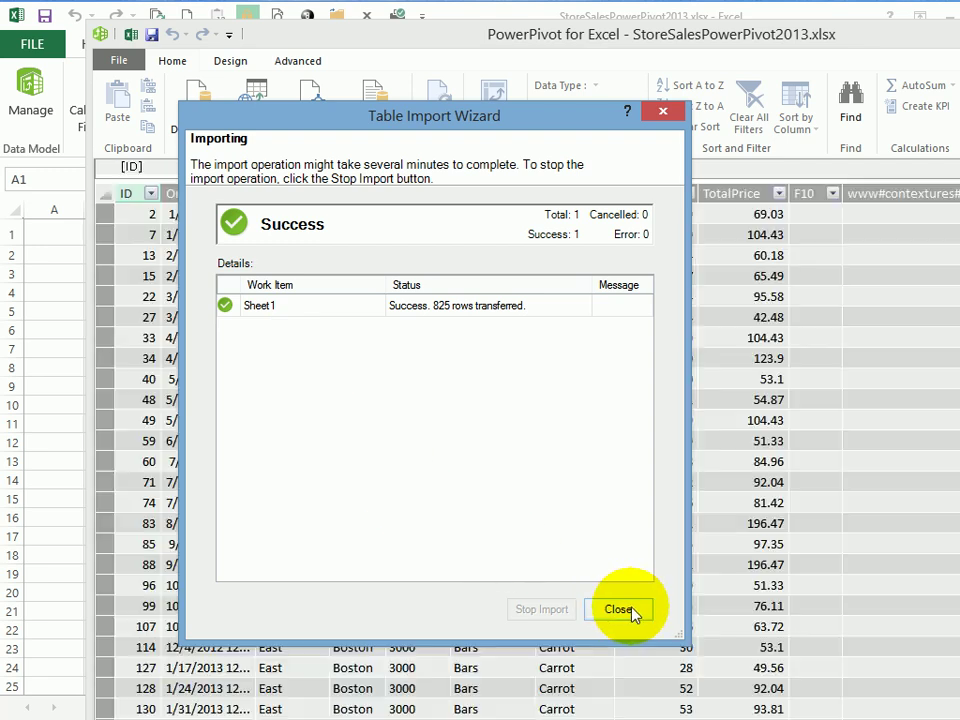
left_click(634, 610)
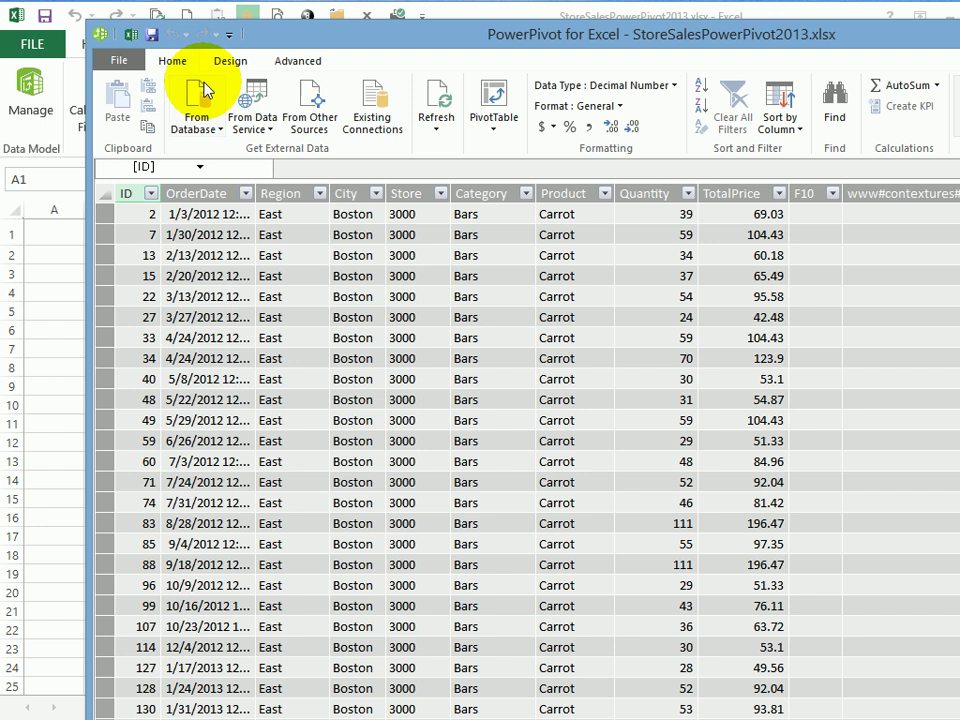
- Insert a PivotTable from the PowerPivot data at 'Sheet1'!$A$1 on the existing worksheet
left_click(493, 120)
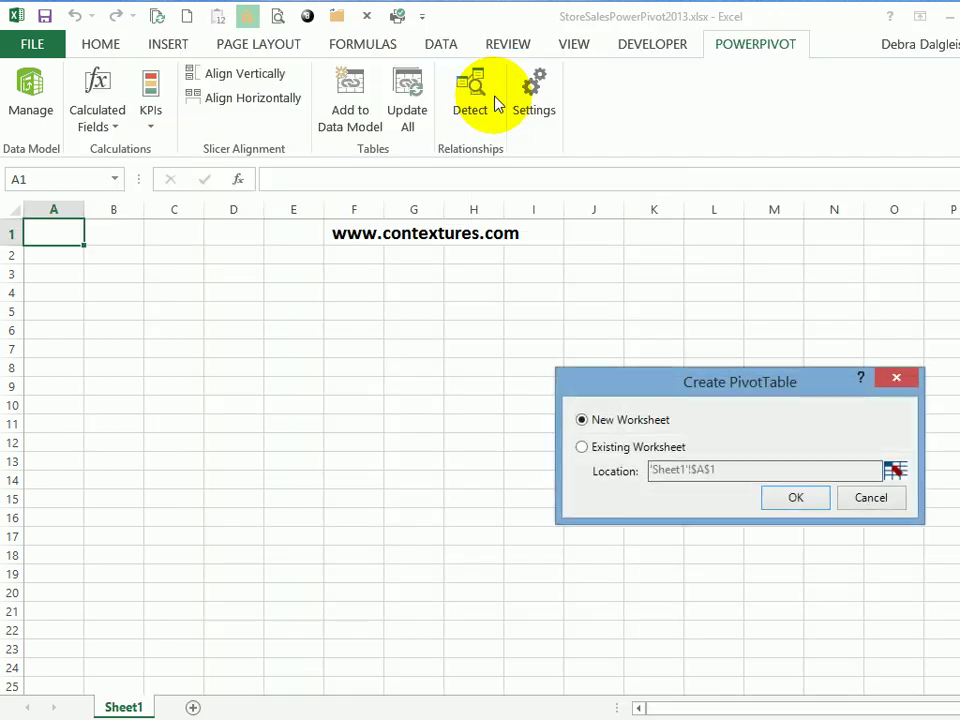
left_click_drag(603, 368, 430, 307)
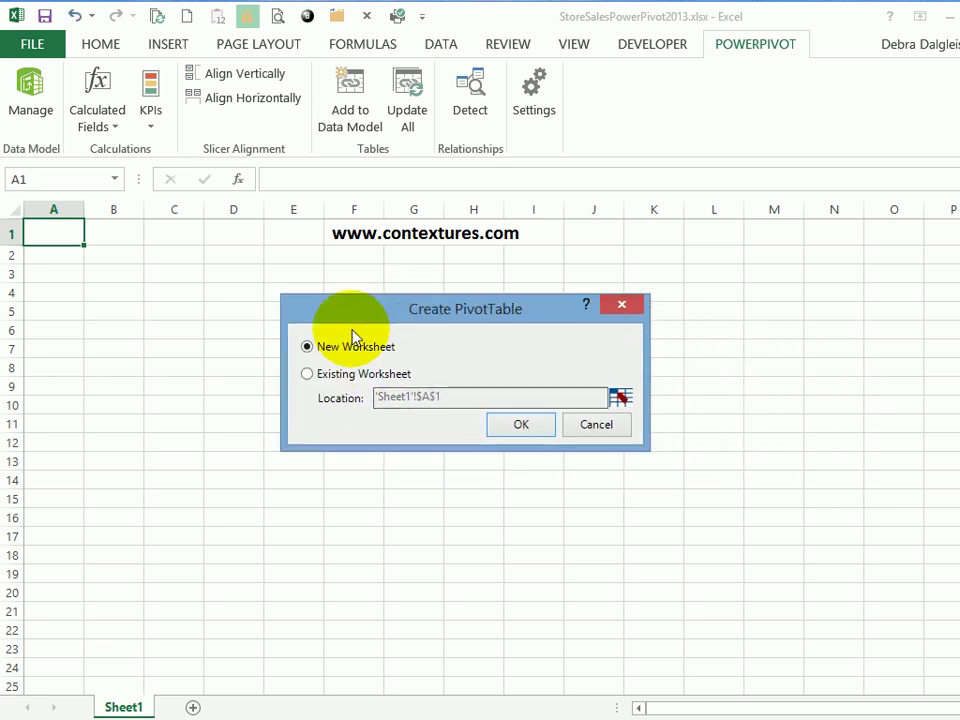
left_click(307, 374)
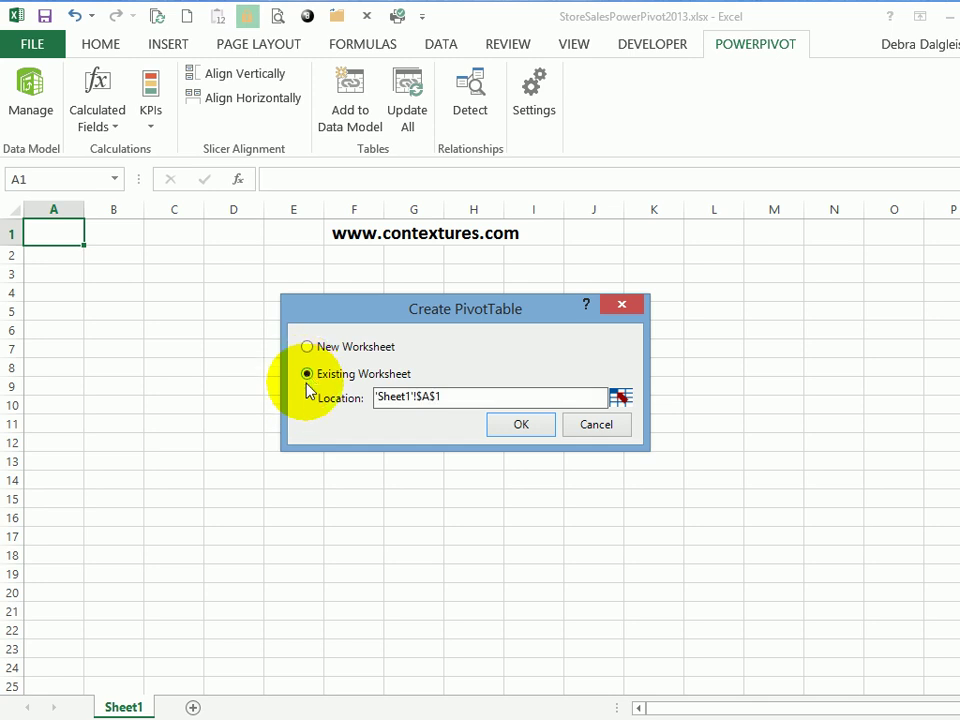
left_click(513, 428)
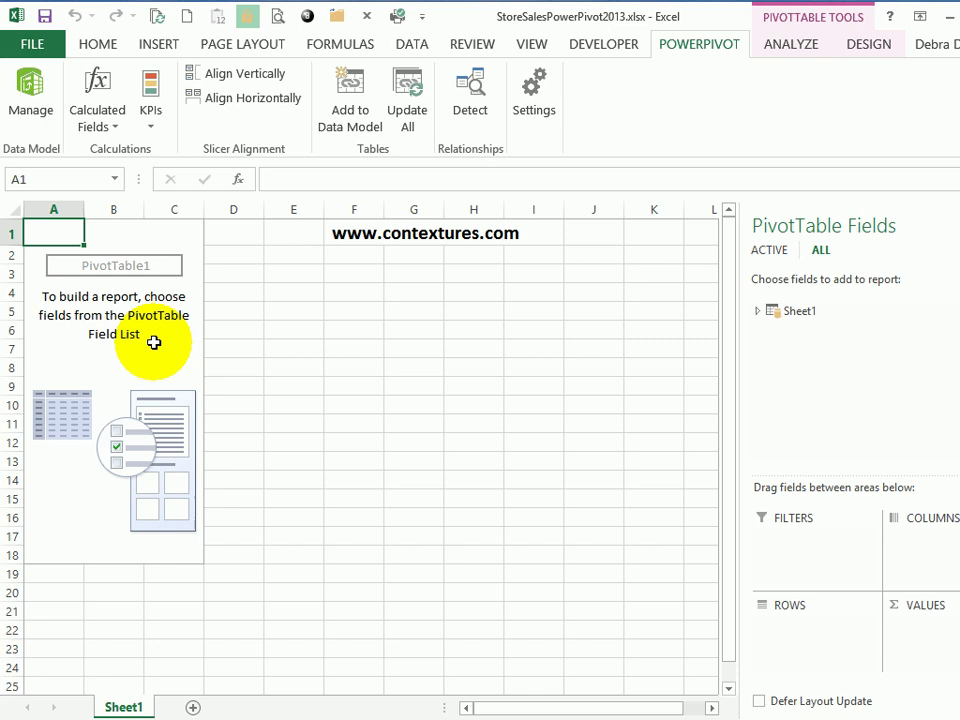
- Filter by OrderDate, add Region, City and Store as rows, and sum TotalPrice
left_click(757, 311)
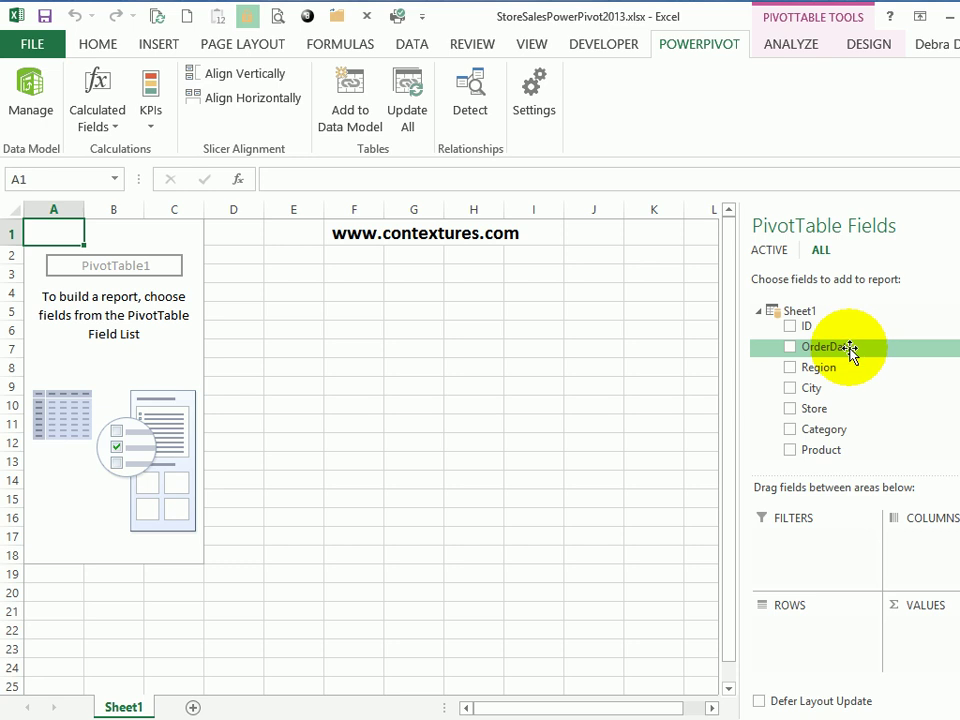
left_click_drag(851, 349, 827, 553)
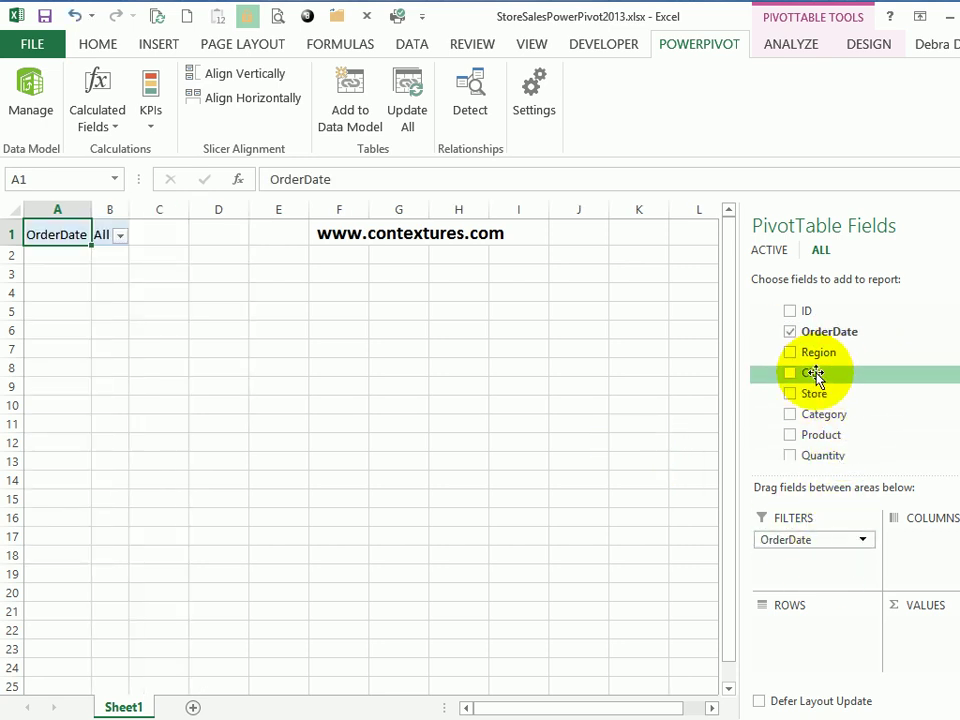
left_click(791, 353)
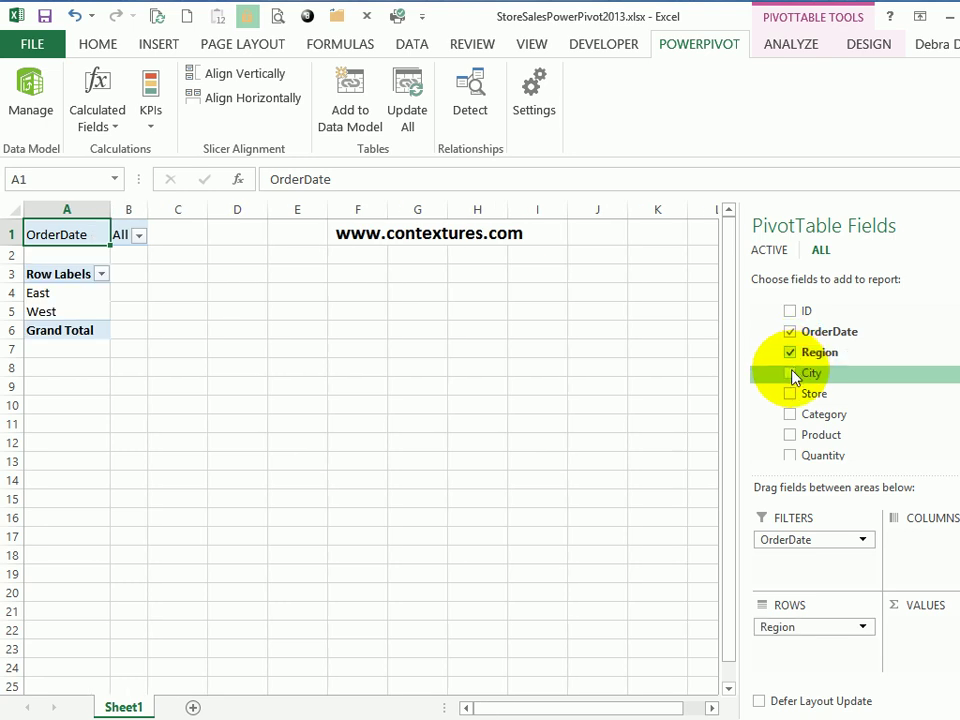
left_click(791, 373)
left_click(790, 394)
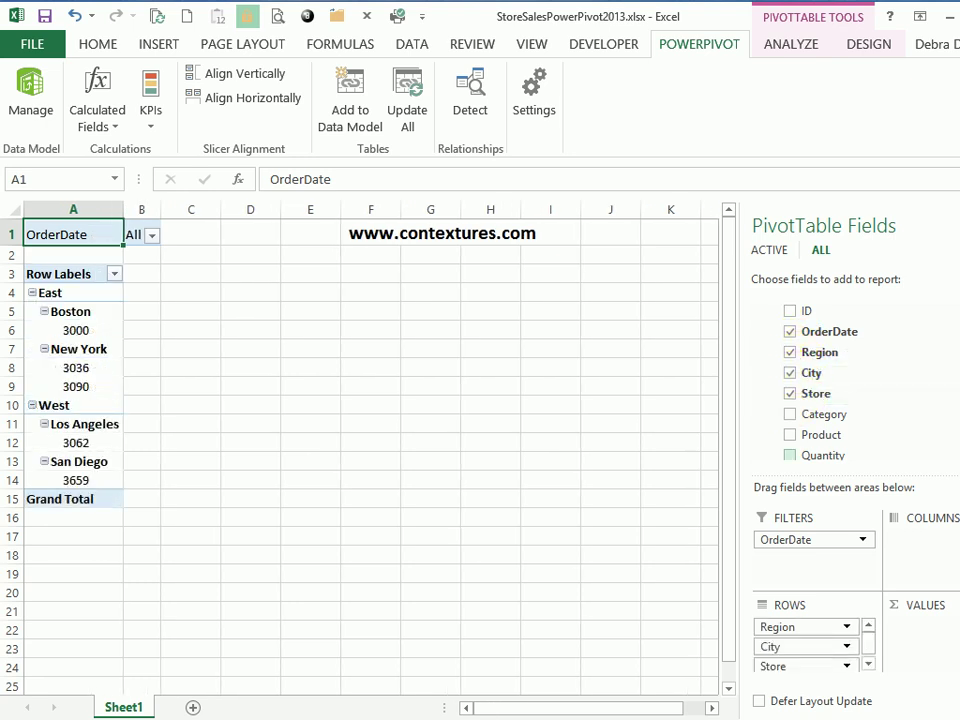
scroll(850, 380, "down", 2)
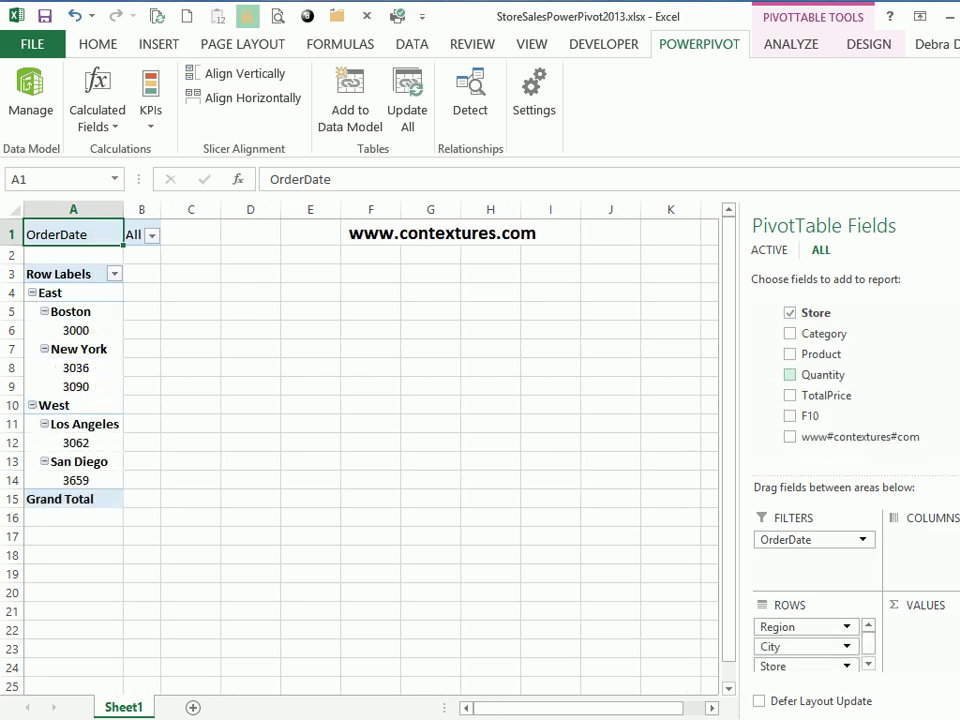
left_click(791, 397)
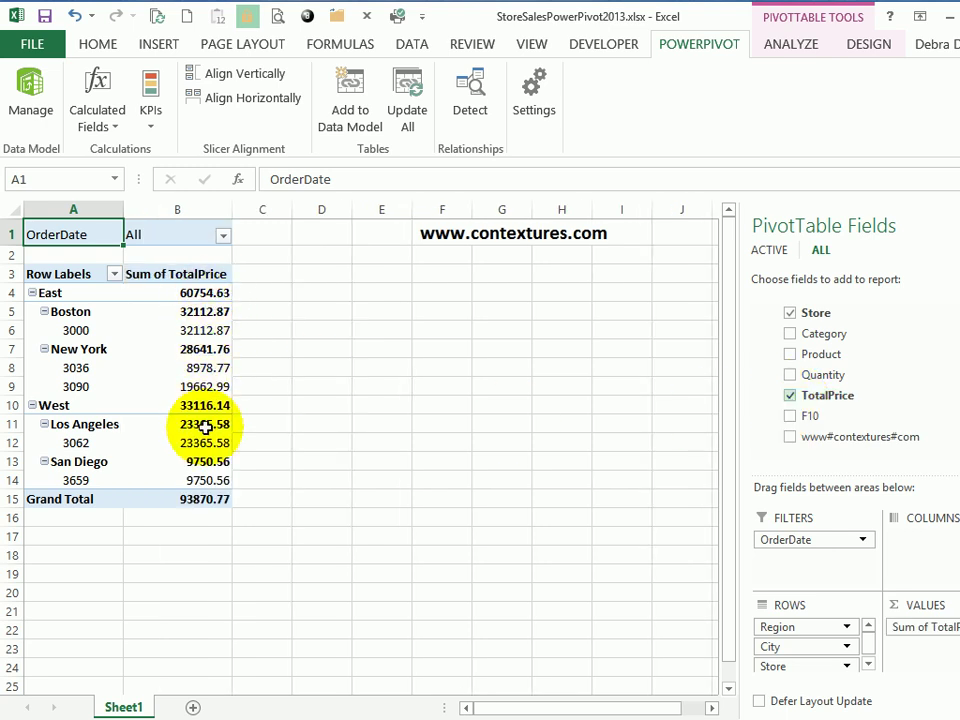
mouse_move(199, 468)
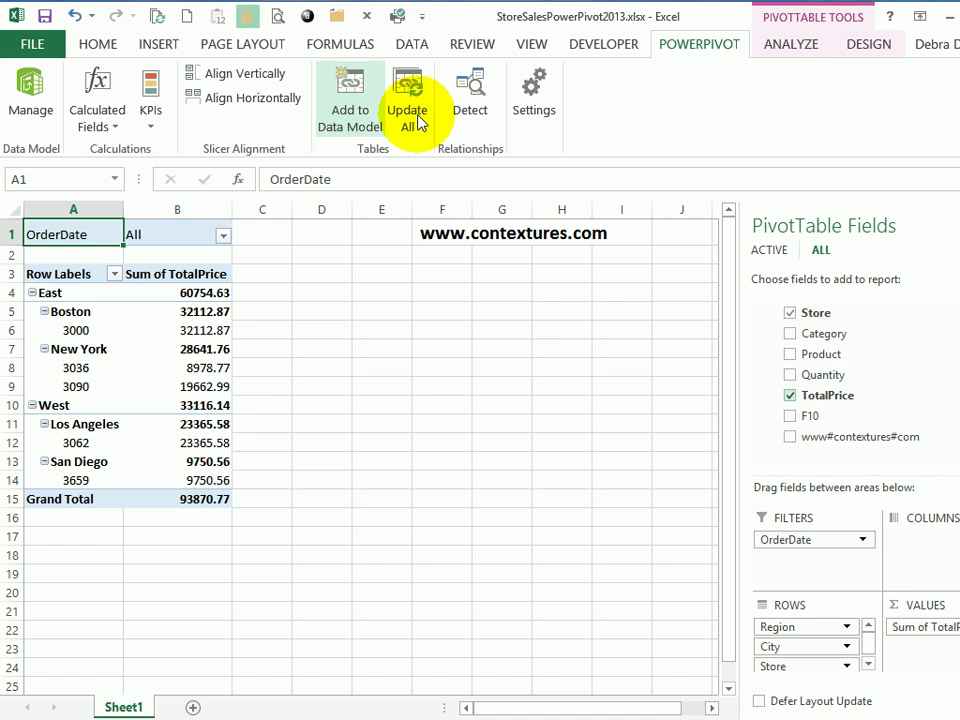
- Create a new calculated field named DistinctStores
left_click(115, 125)
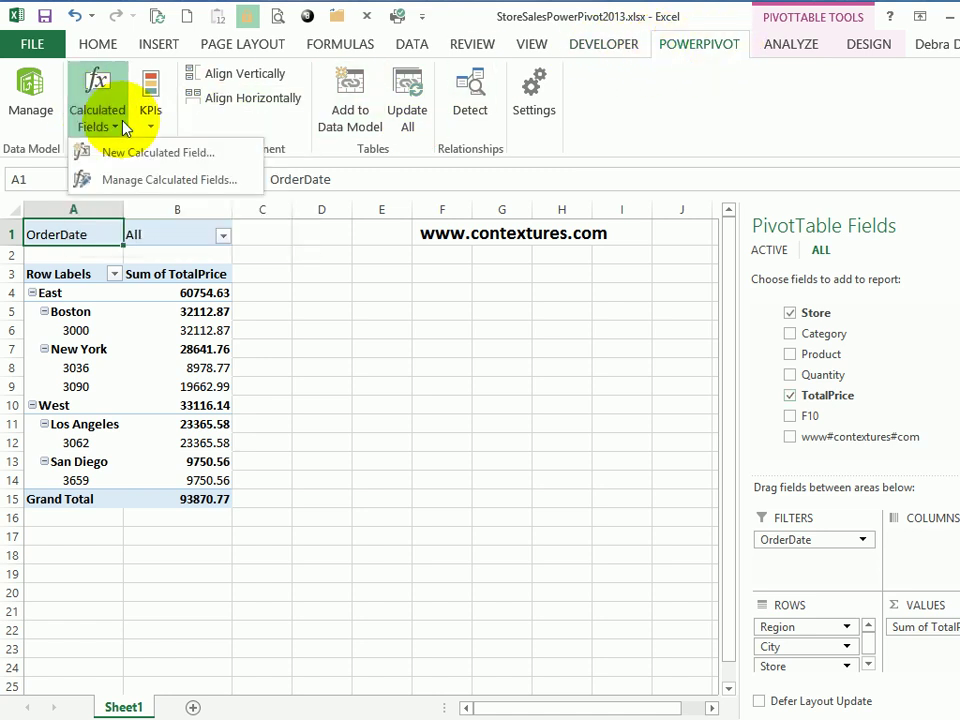
left_click(110, 155)
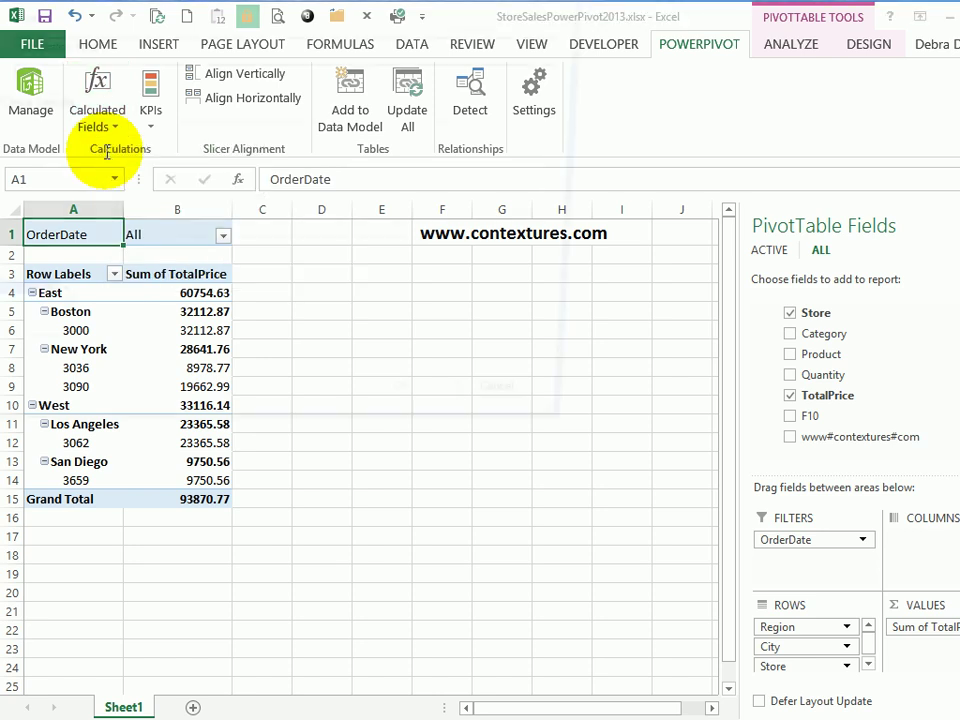
left_click_drag(368, 107, 390, 199)
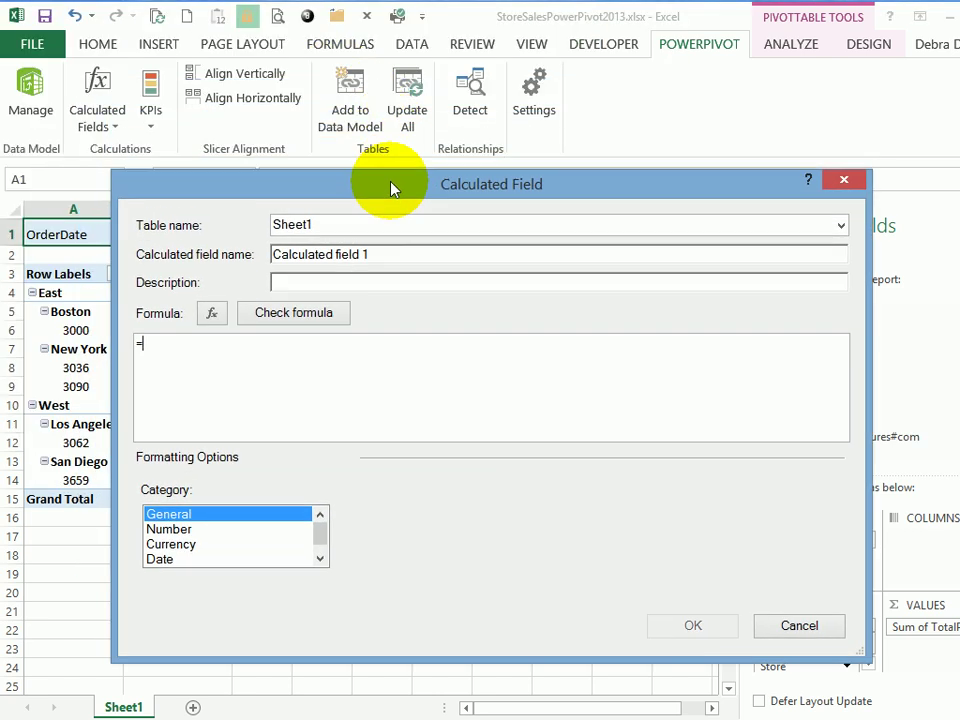
left_click_drag(396, 253, 214, 250)
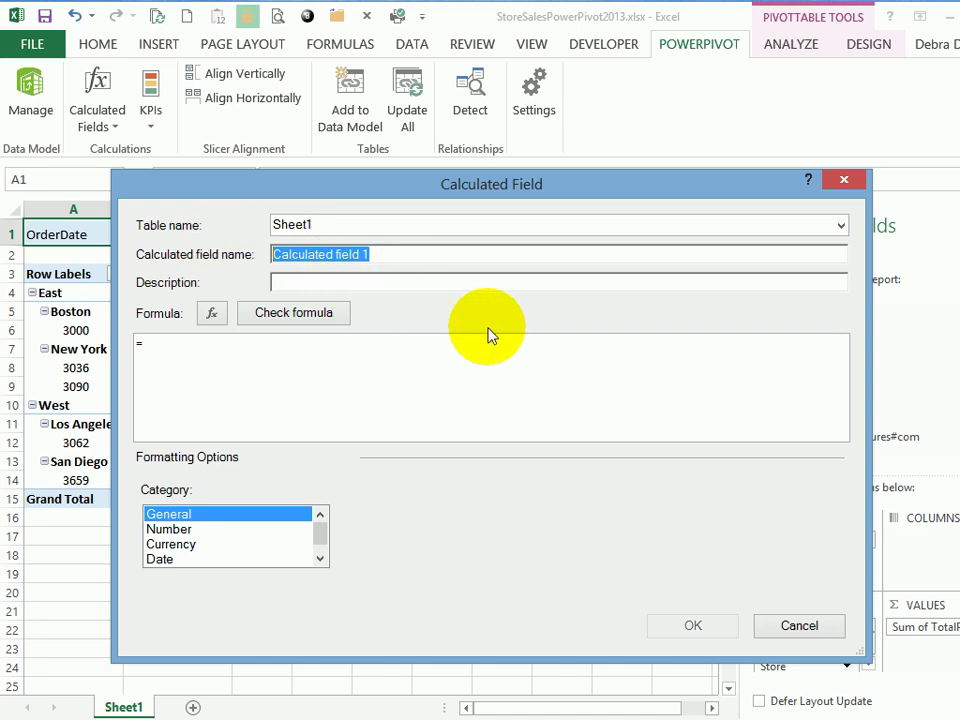
type("DistinctStores")
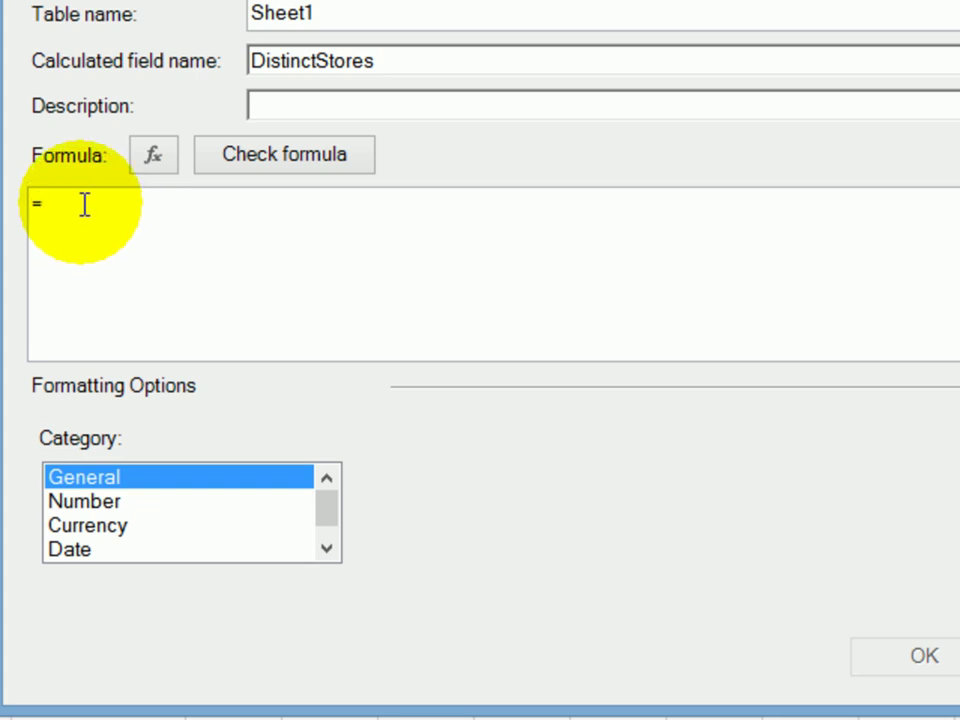
- Enter the formula =DISTINCTCOUNT([Store]) for DistinctStores
type("distin")
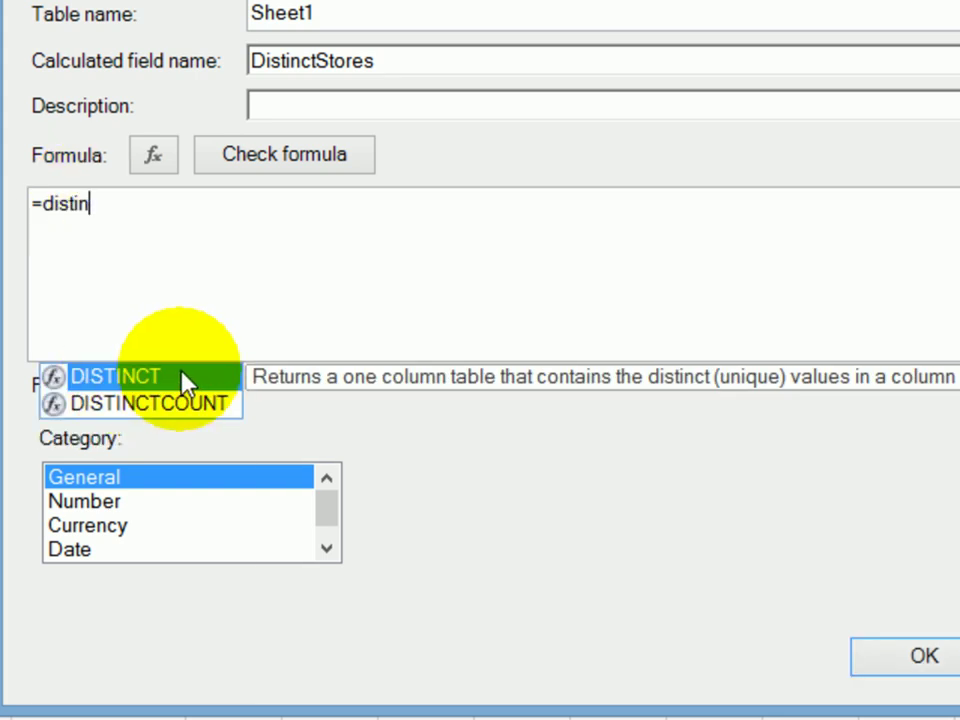
double_click(108, 404)
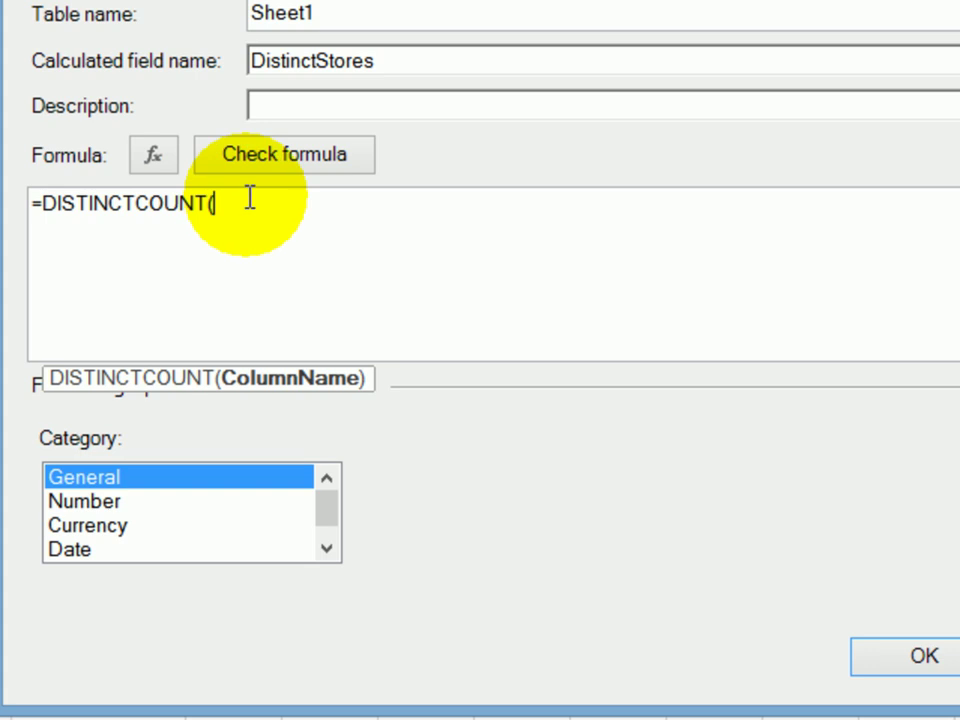
type("[")
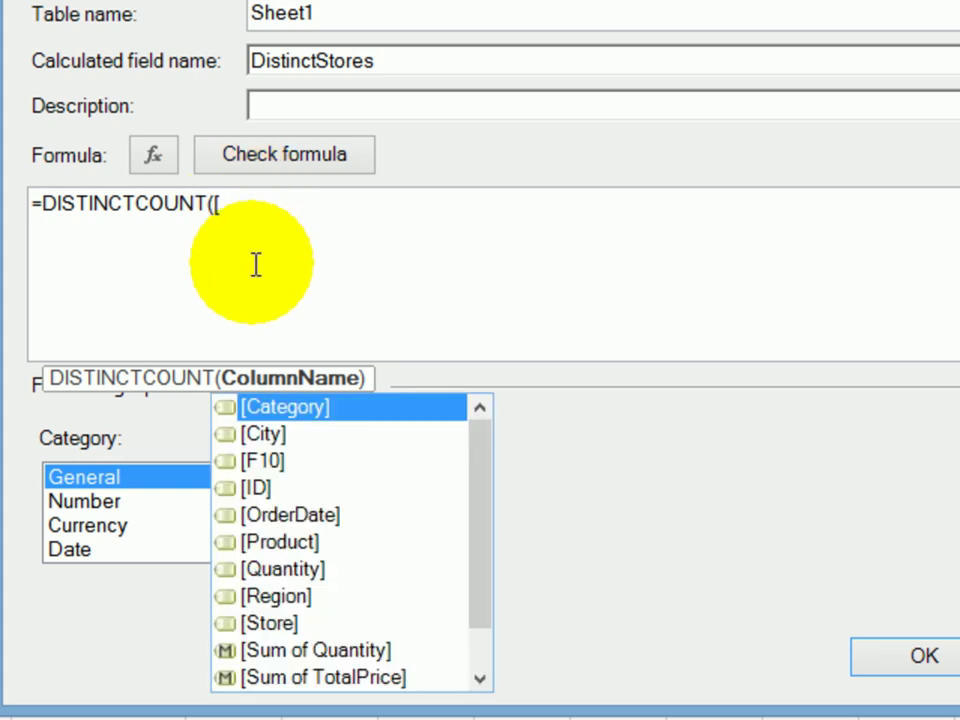
double_click(275, 628)
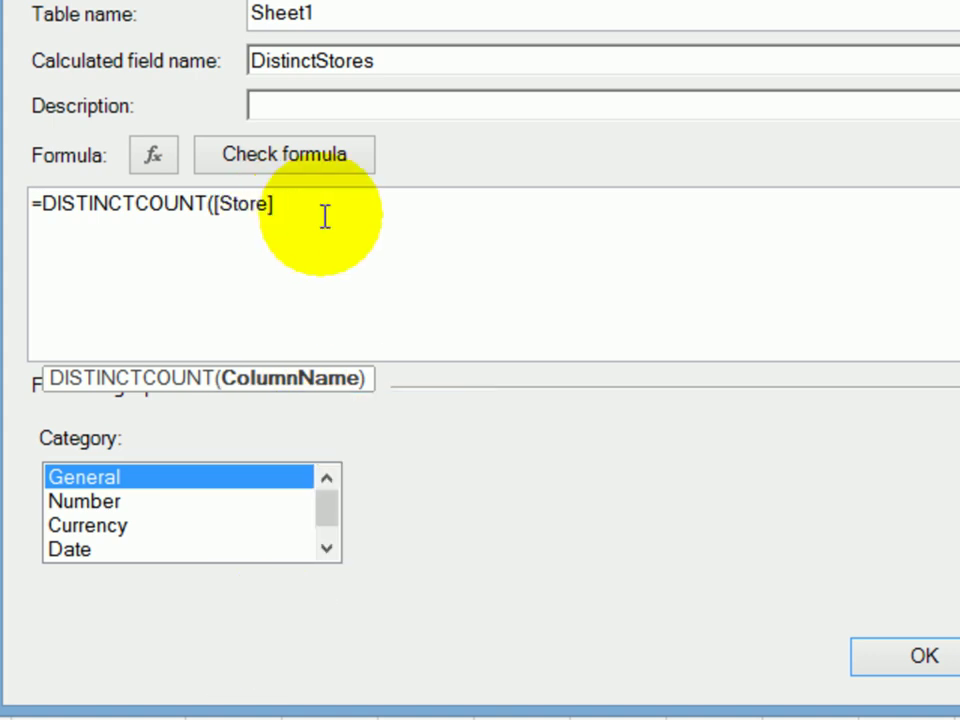
type(")")
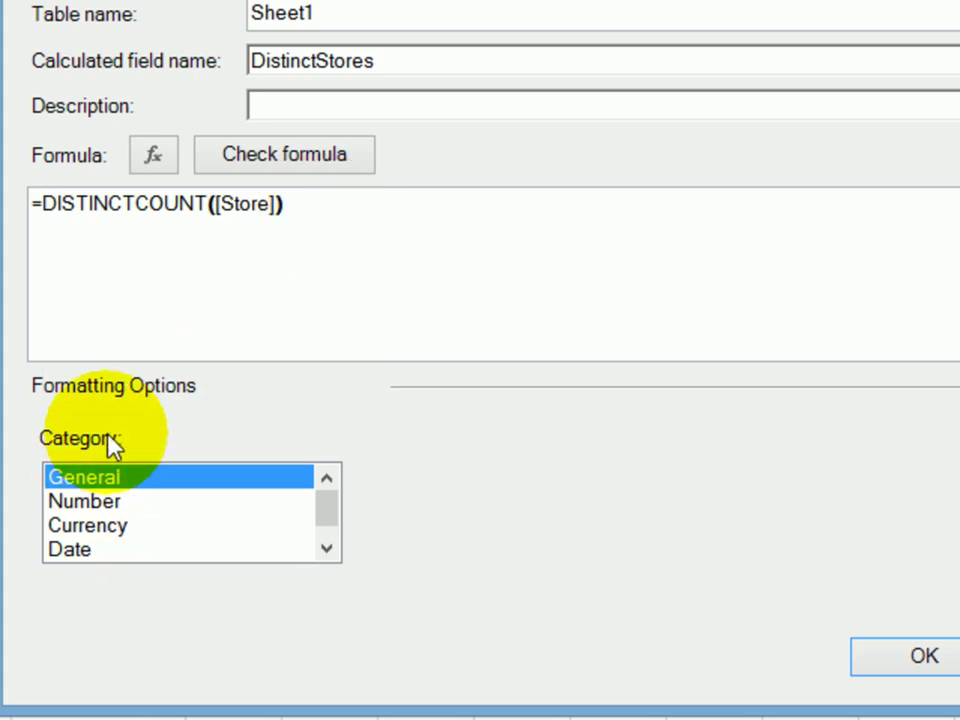
- Format DistinctStores as Number with 0 decimals and a thousands separator, then create it
left_click(113, 510)
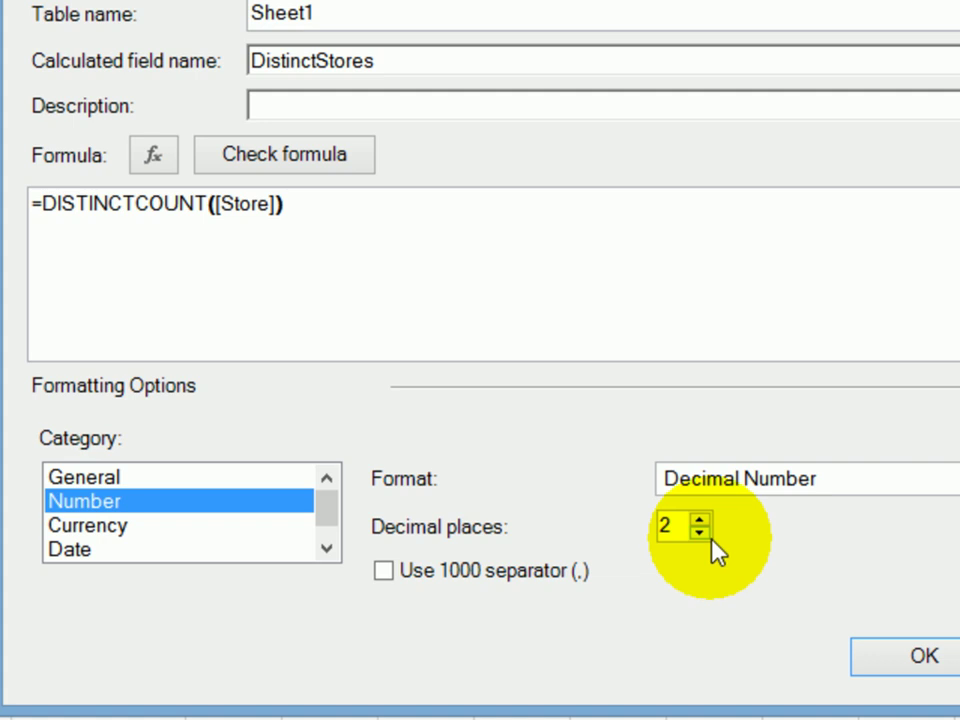
left_click(706, 534)
left_click(704, 534)
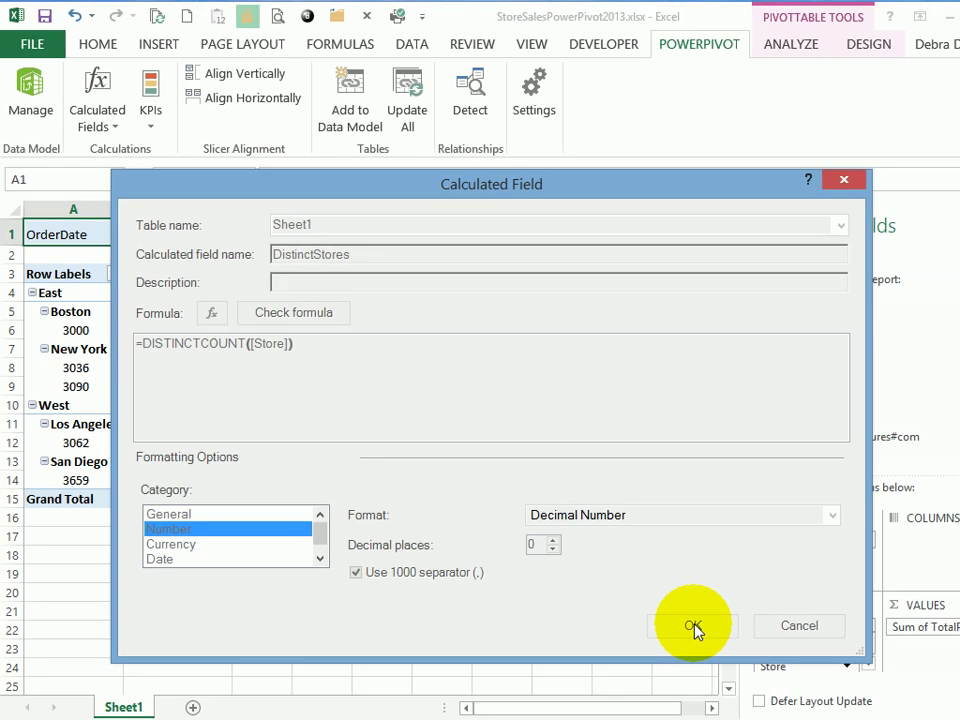
left_click(838, 646)
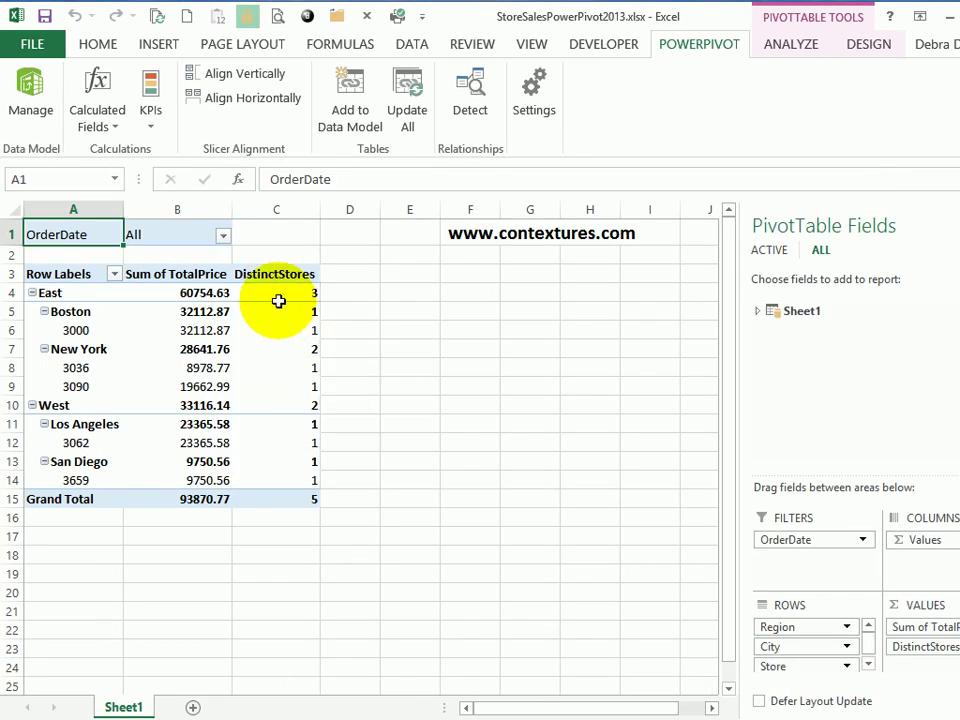
- Filter OrderDate to 1/23/2012, leaving 4 distinct stores and a 412.68 total
left_click(280, 292)
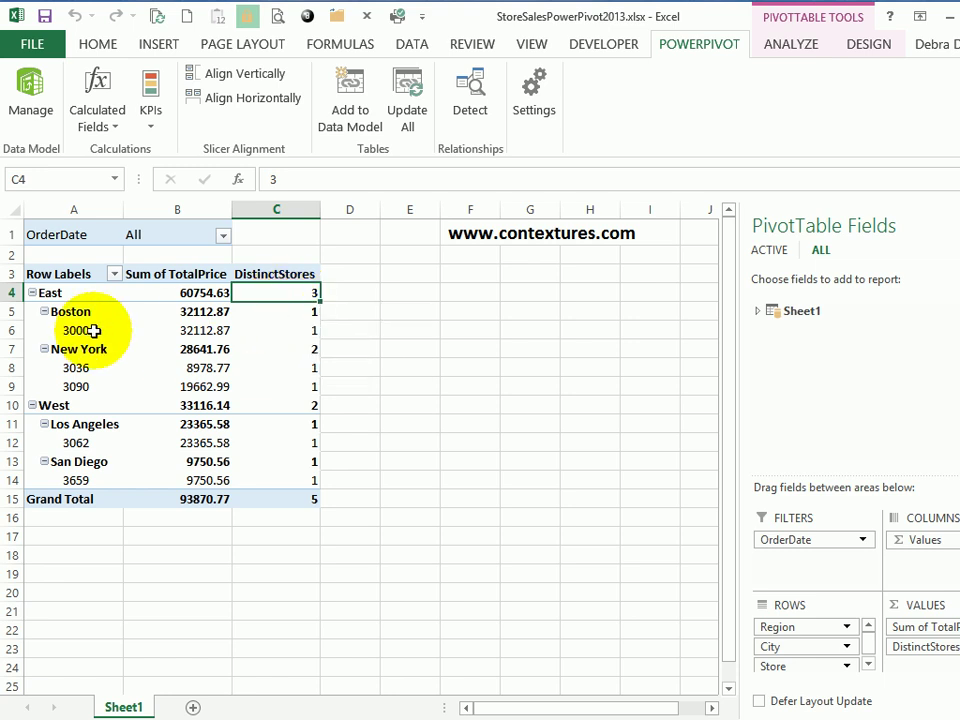
mouse_move(96, 330)
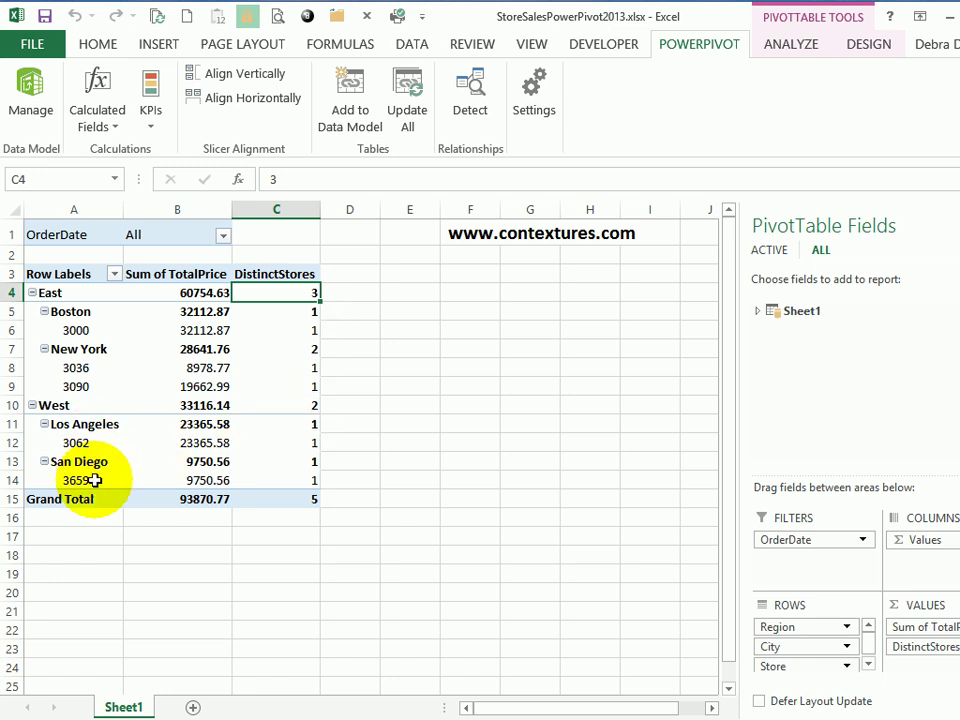
mouse_move(95, 480)
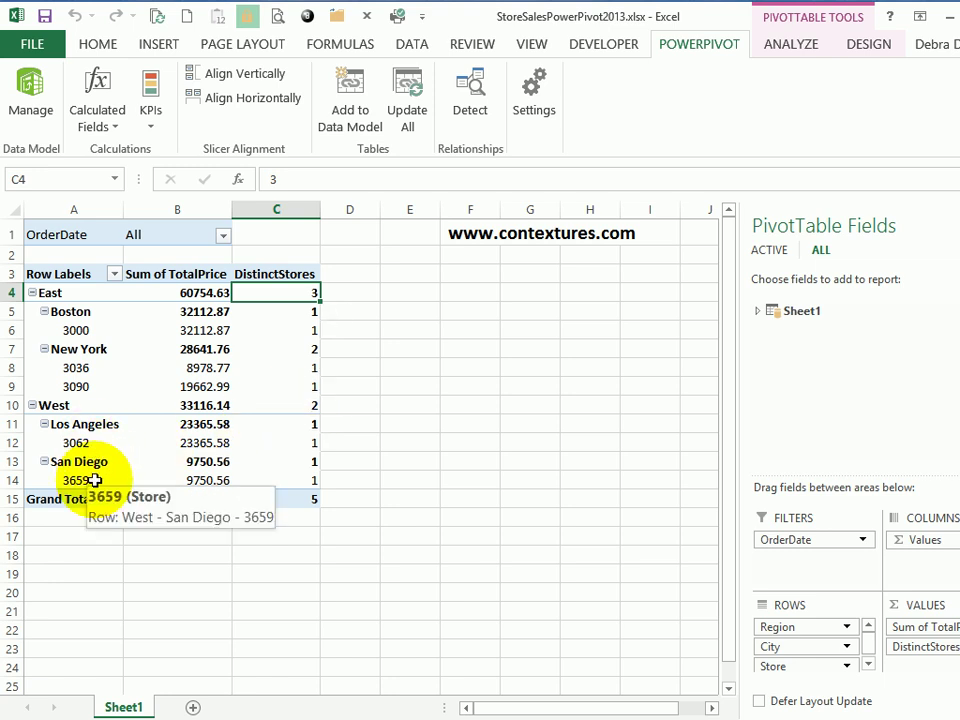
left_click(224, 237)
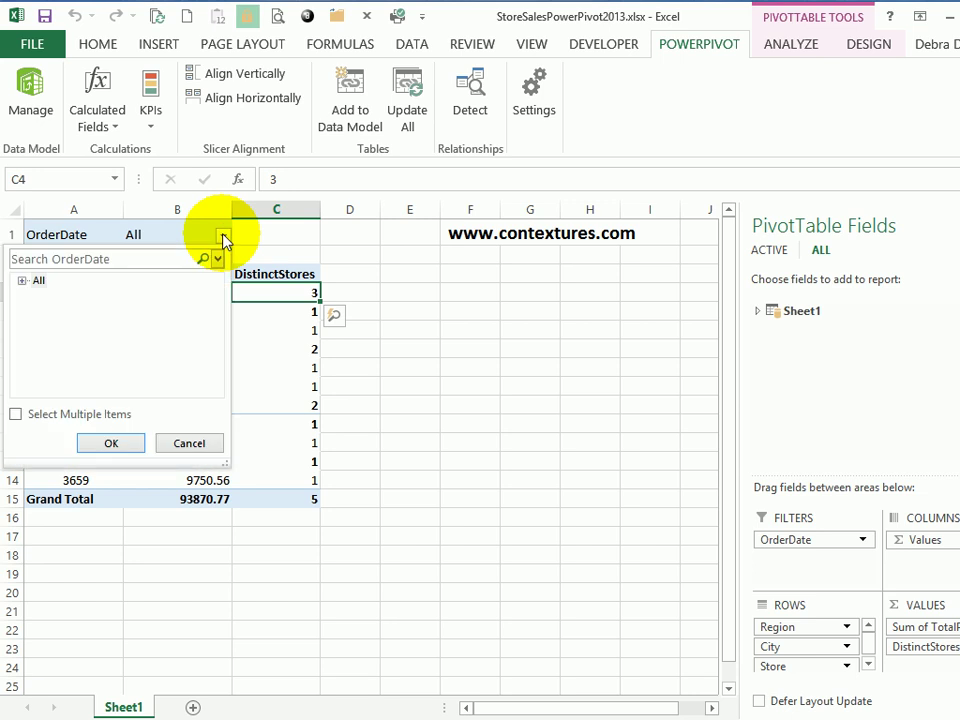
left_click(22, 281)
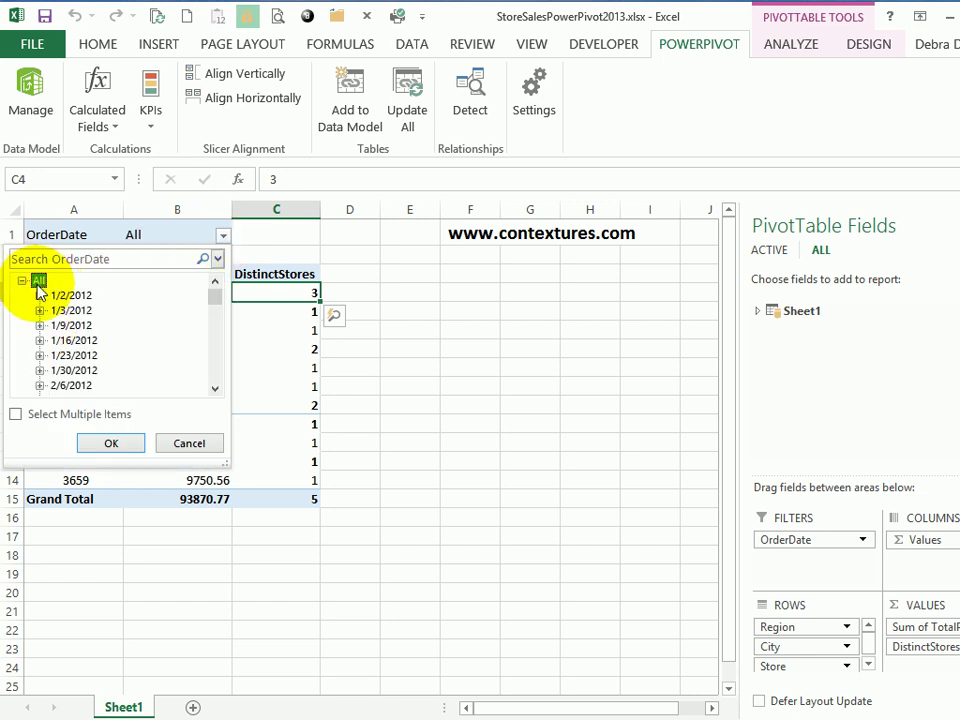
left_click(111, 444)
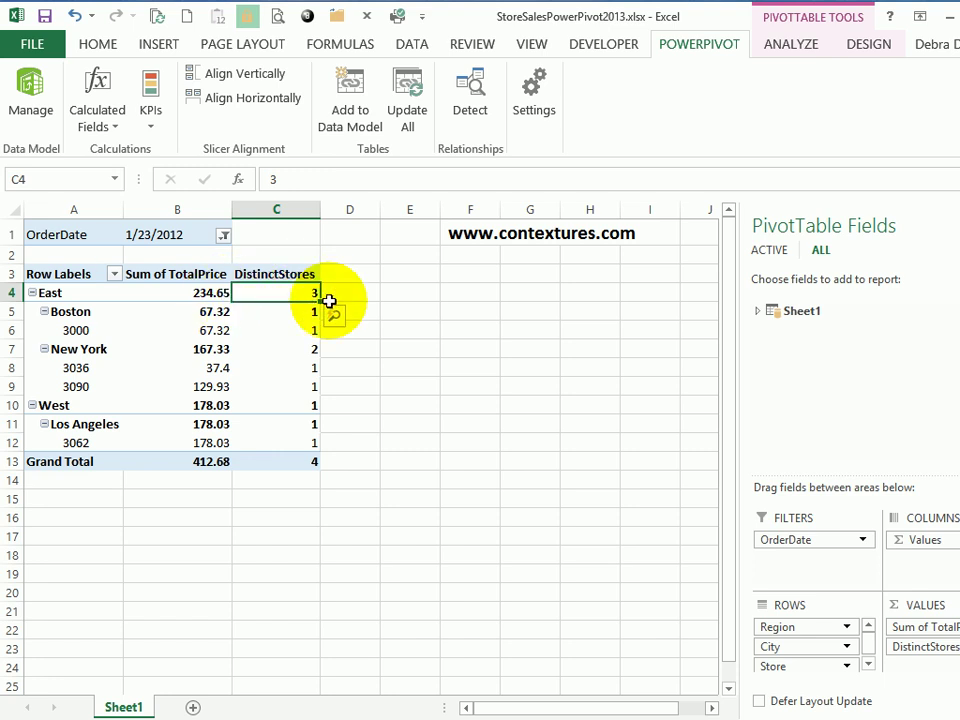
mouse_move(313, 292)
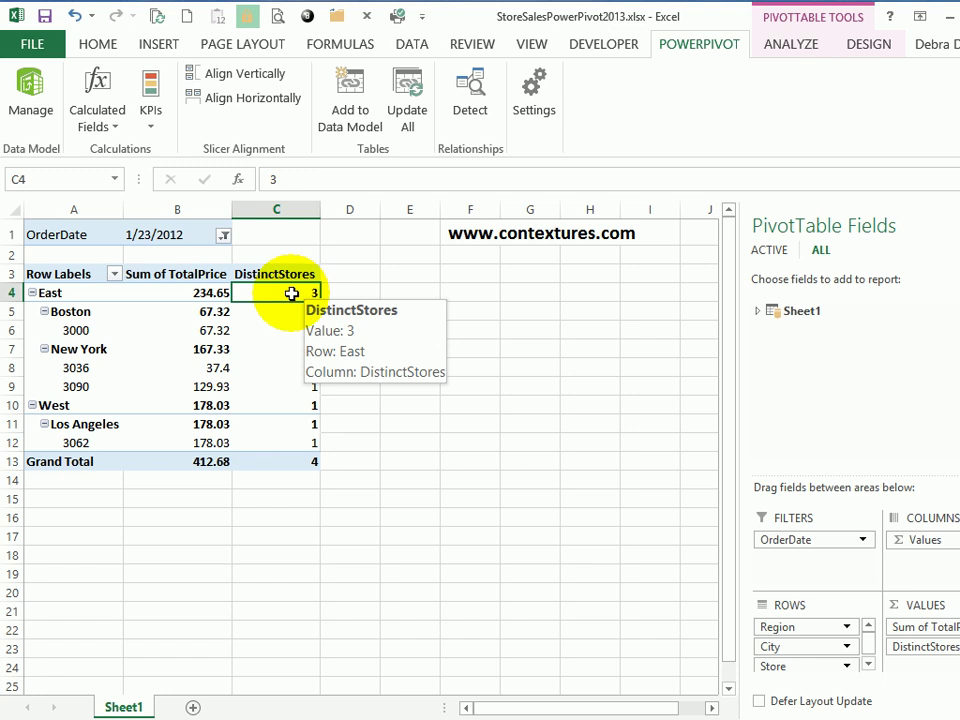
mouse_move(300, 405)
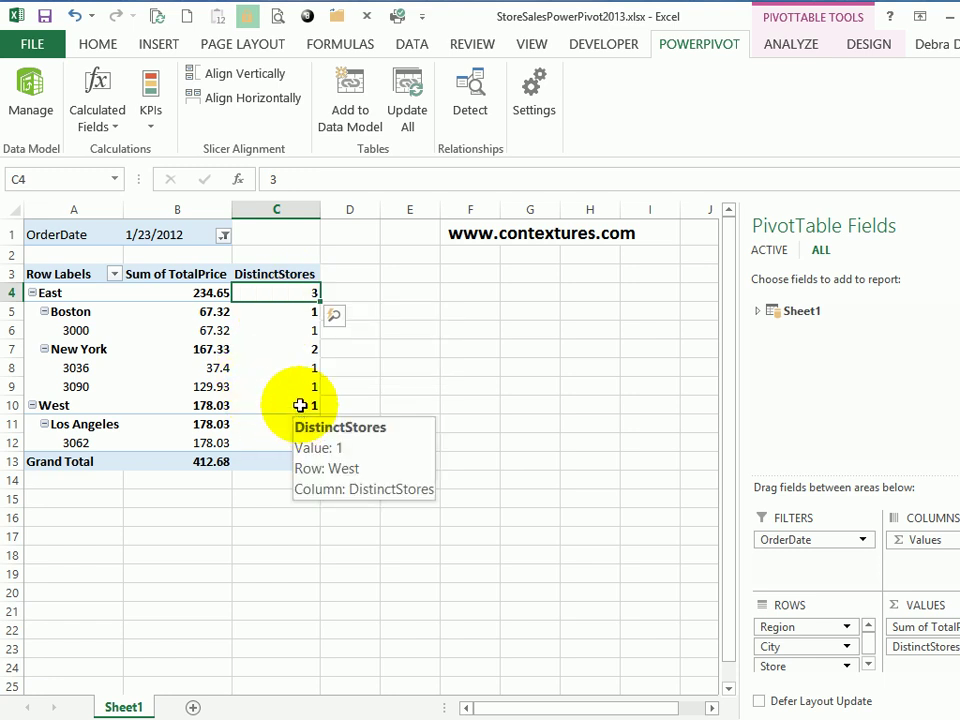